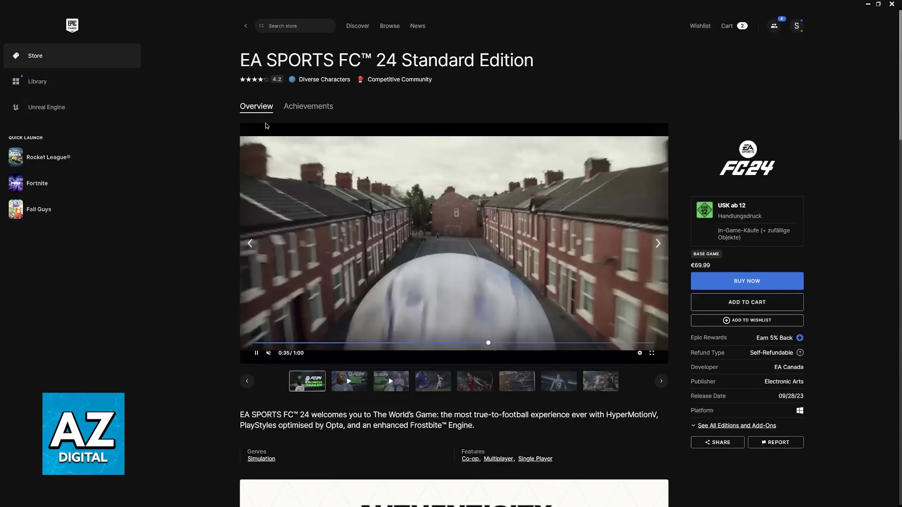
Start file verification for Rocket League from its Manage options in the library
left_click(78, 85)
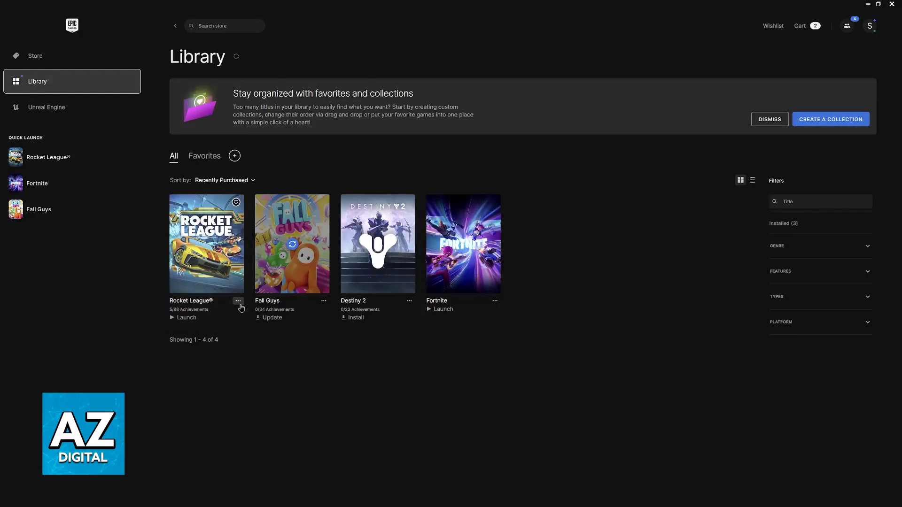
mouse_move(238, 301)
left_click(239, 302)
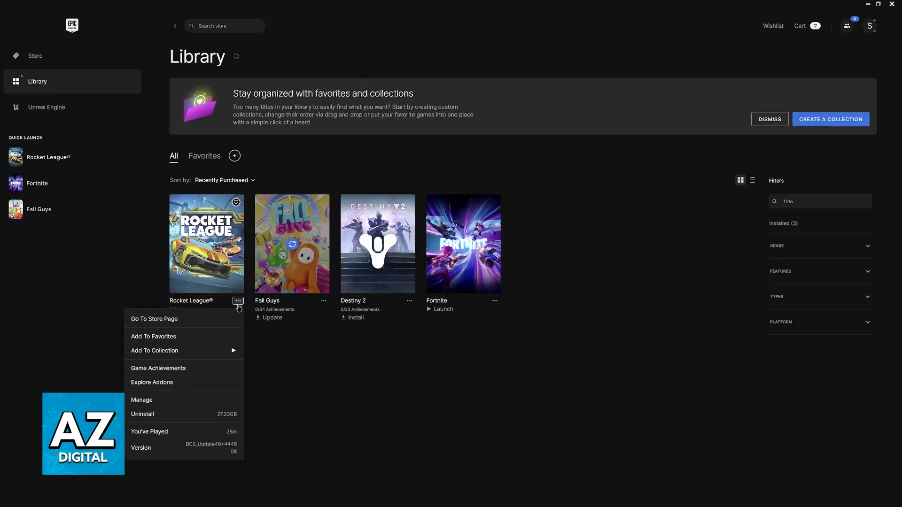
left_click(148, 400)
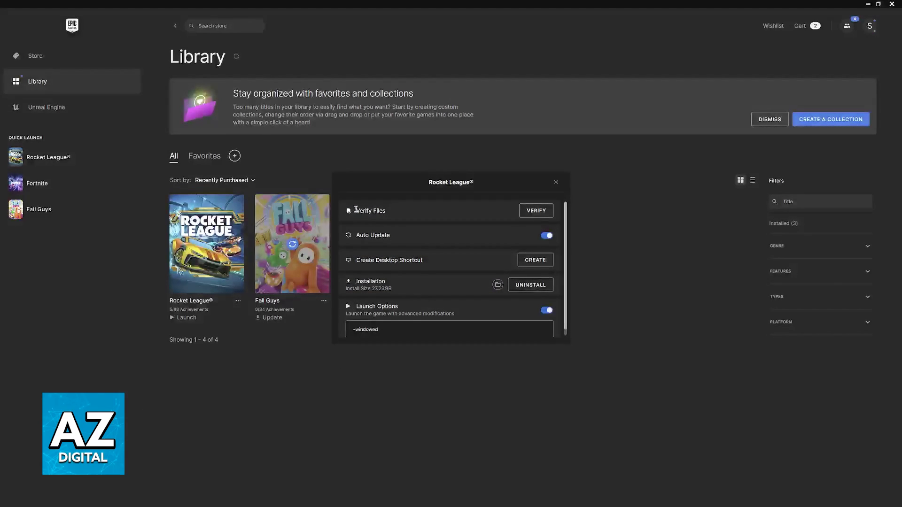
left_click_drag(355, 210, 426, 216)
left_click(535, 216)
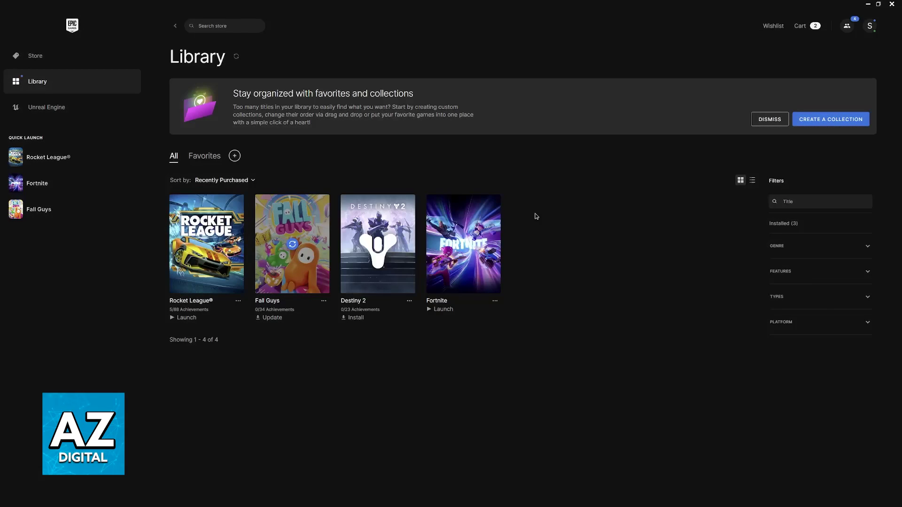
Check the Downloads queue for verification progress, then close it
left_click(70, 484)
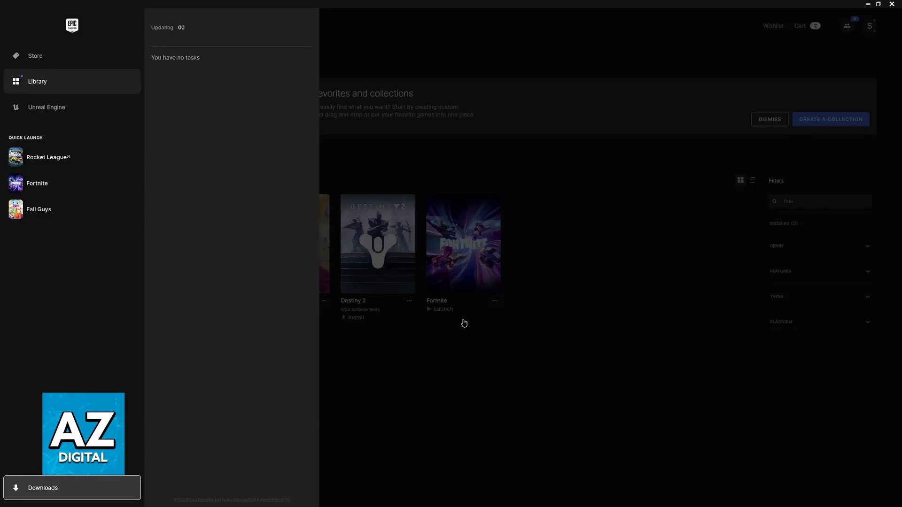
left_click(524, 308)
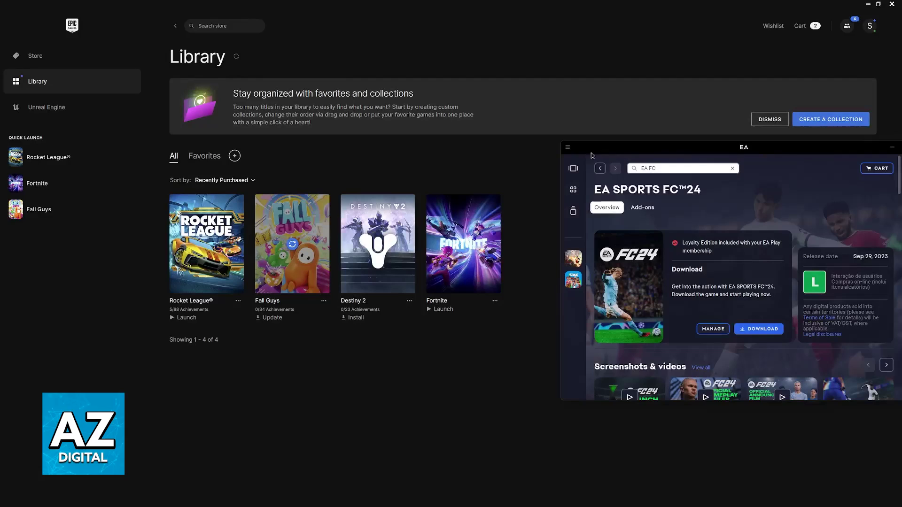
Clear the EA app cache via Help > App Recovery and confirm the restart
left_click(568, 149)
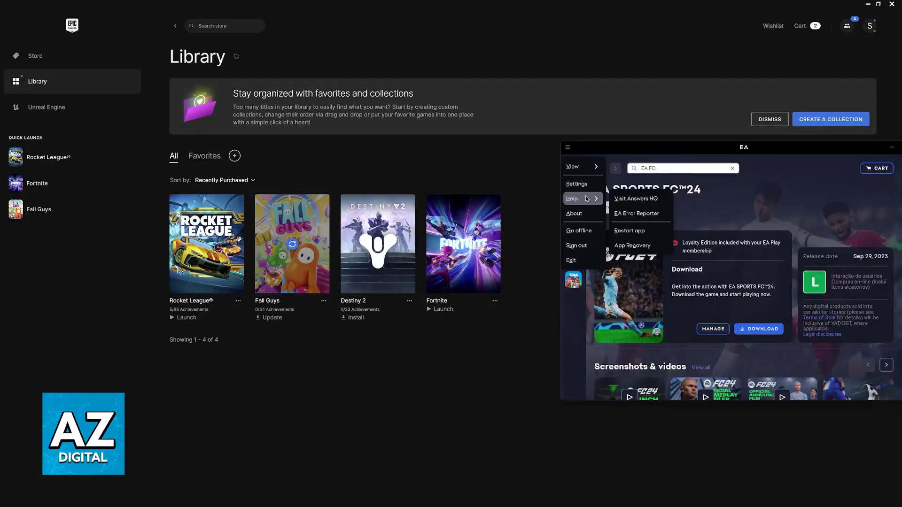
mouse_move(573, 199)
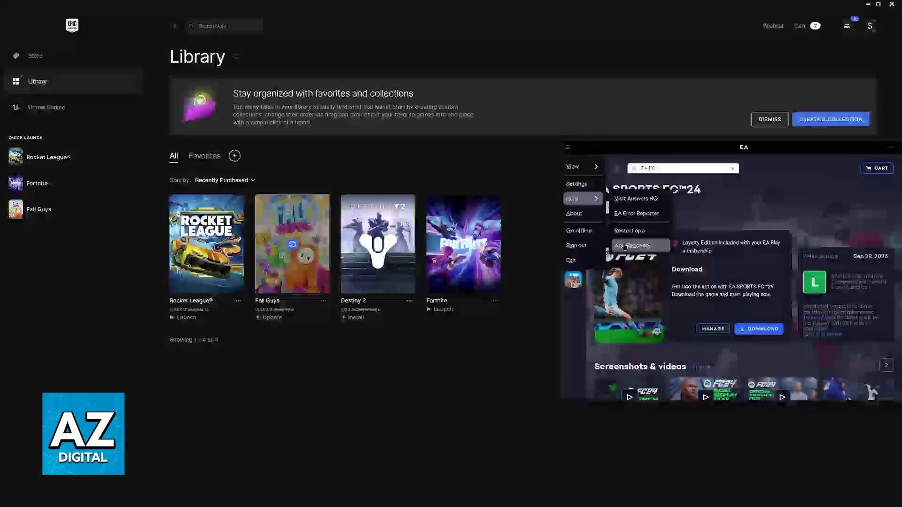
left_click(659, 245)
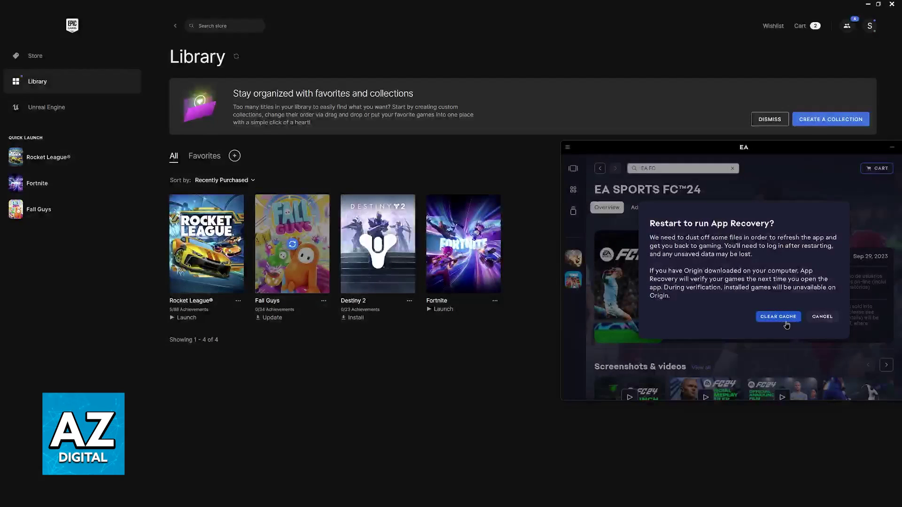
left_click(814, 317)
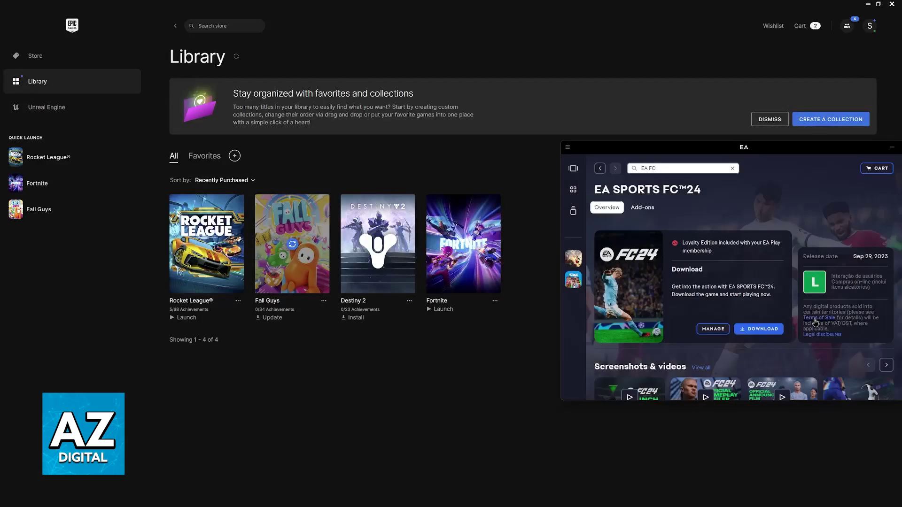
left_click(831, 467)
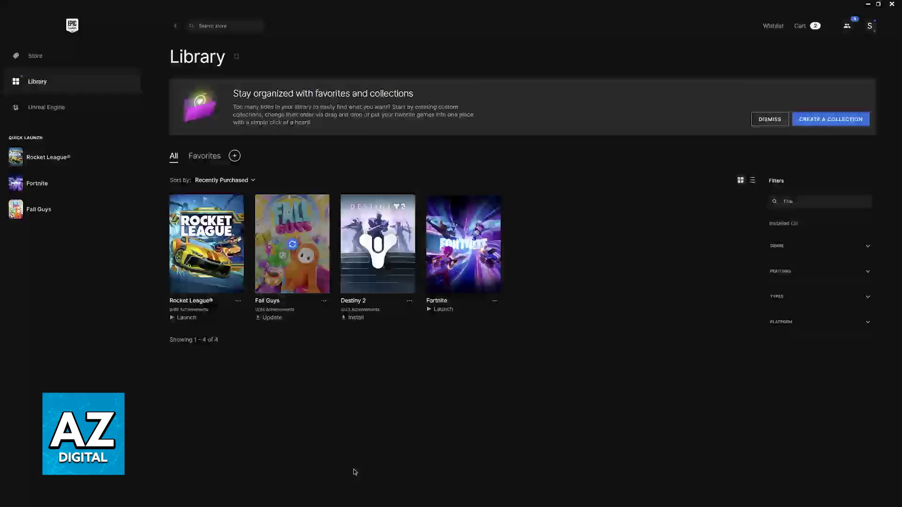
Open Device Manager and expand the Display adapters group
right_click(358, 498)
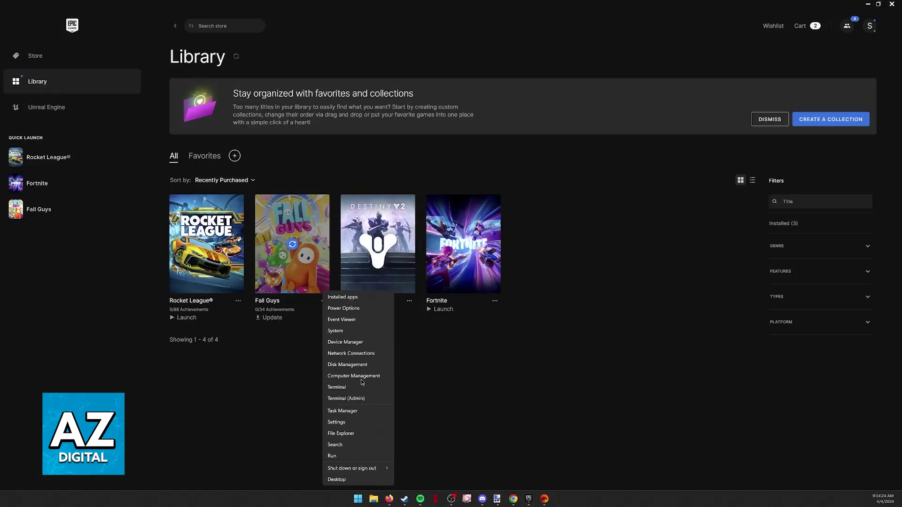
left_click(350, 346)
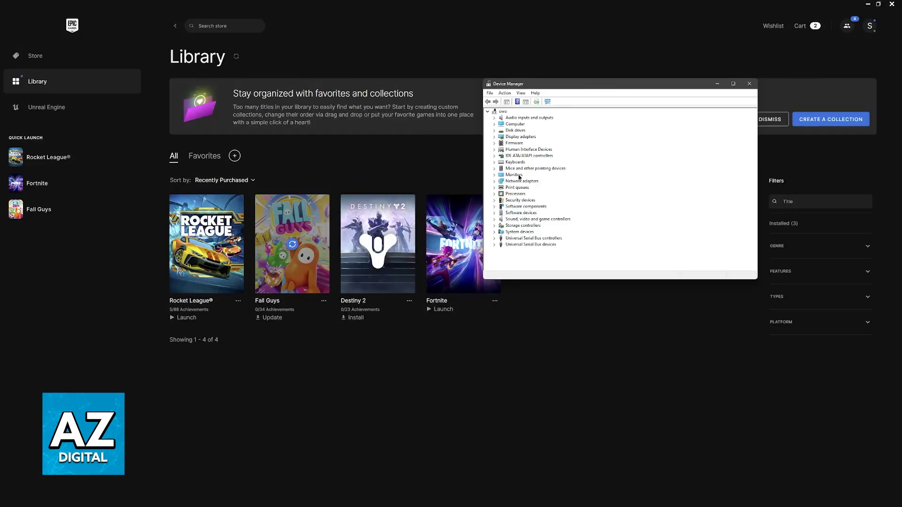
left_click(494, 137)
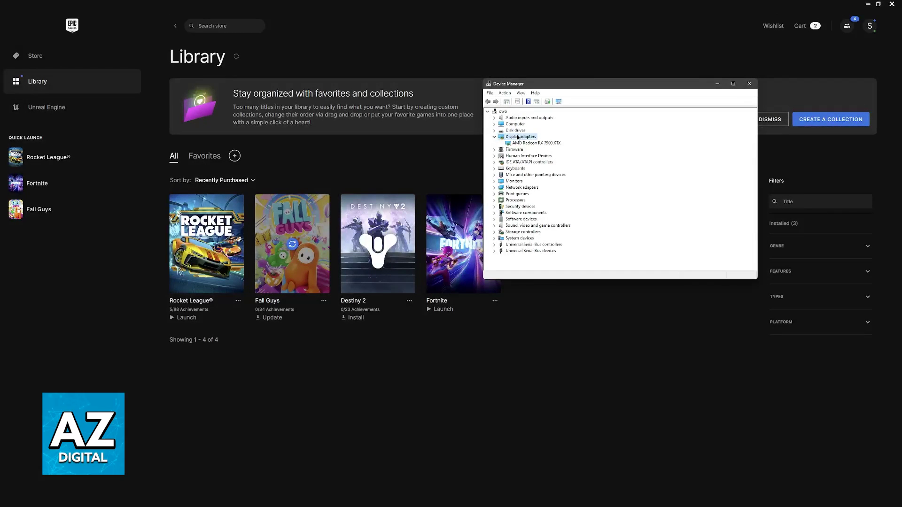
Begin a driver update on the AMD Radeon RX 7900 XTX, then cancel the wizard
left_click(527, 143)
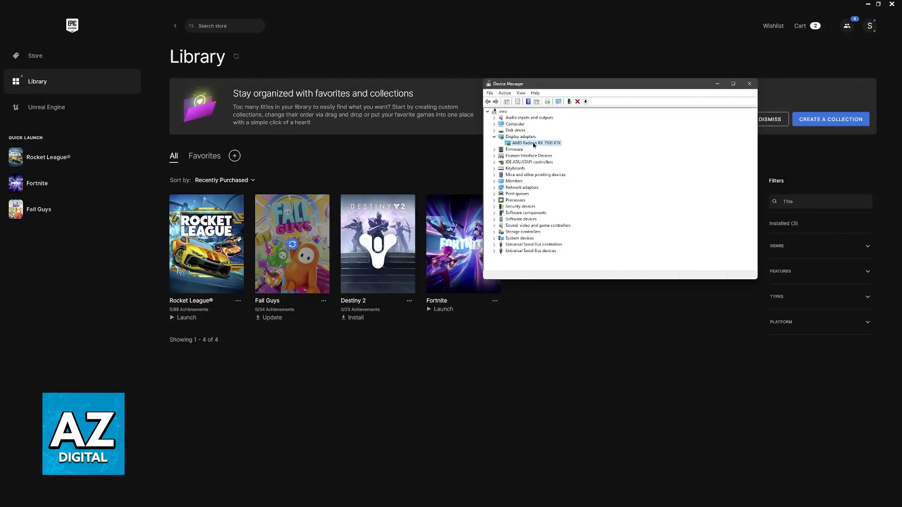
right_click(539, 144)
left_click(567, 147)
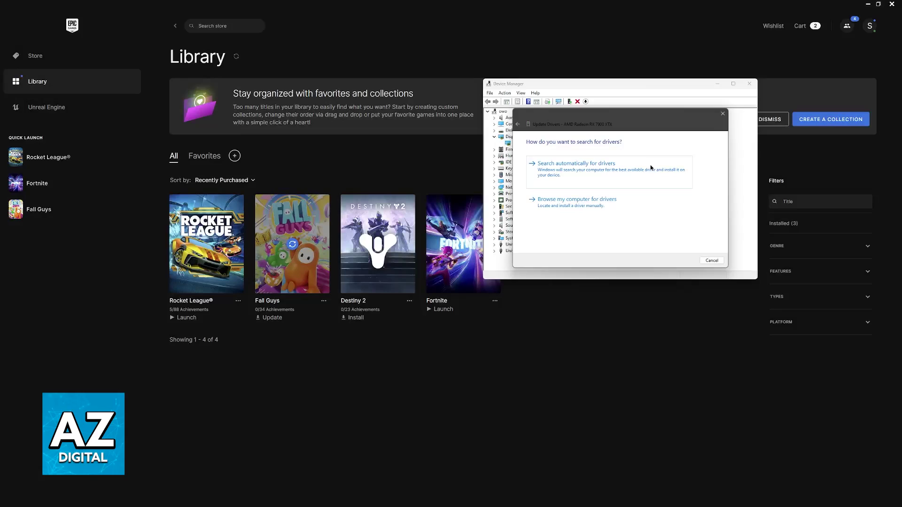
key("Escape")
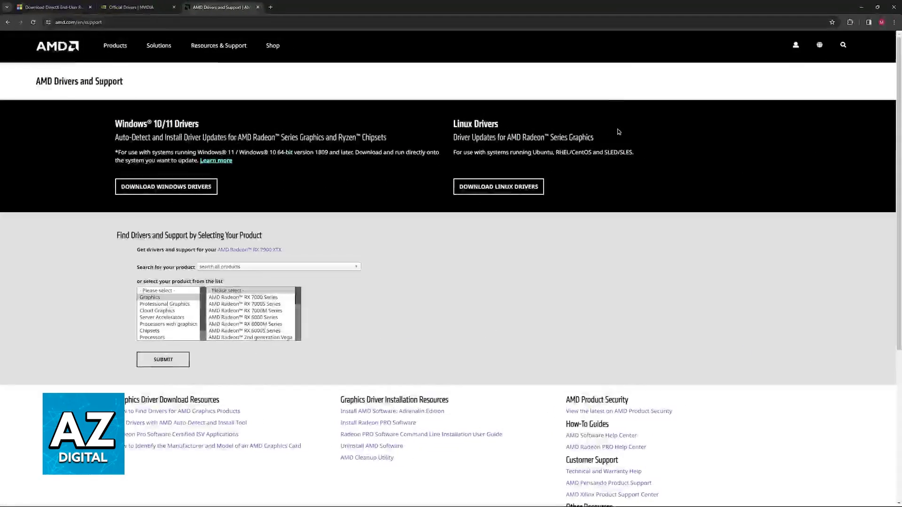
scroll(392, 171, "down", 2)
scroll(392, 172, "up", 2)
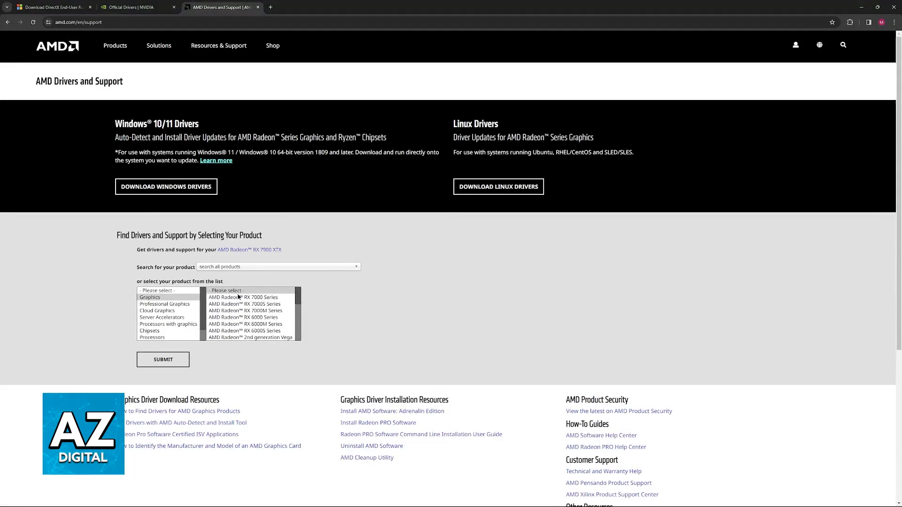
Look up AMD drivers for RX 7000 Series > RX 7900 Series > RX 7900 XTX, then bring the NVIDIA tab forward
left_click(254, 298)
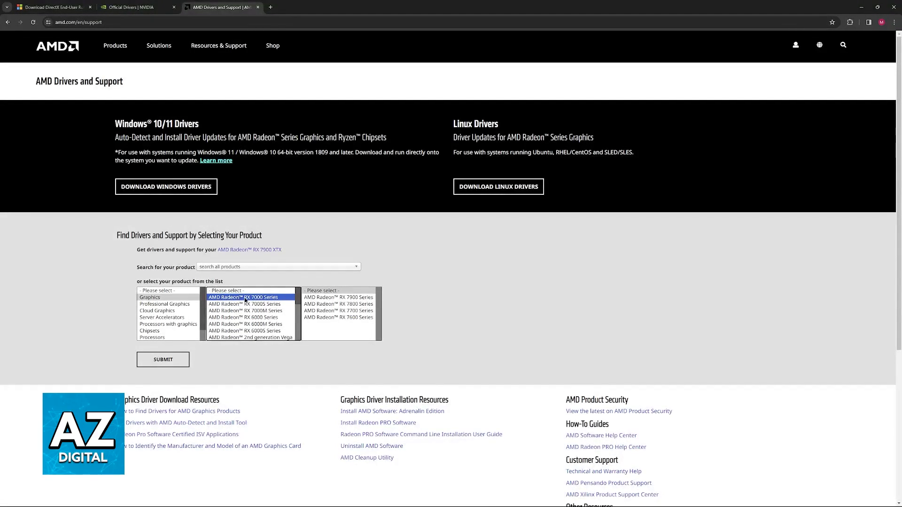
left_click(329, 297)
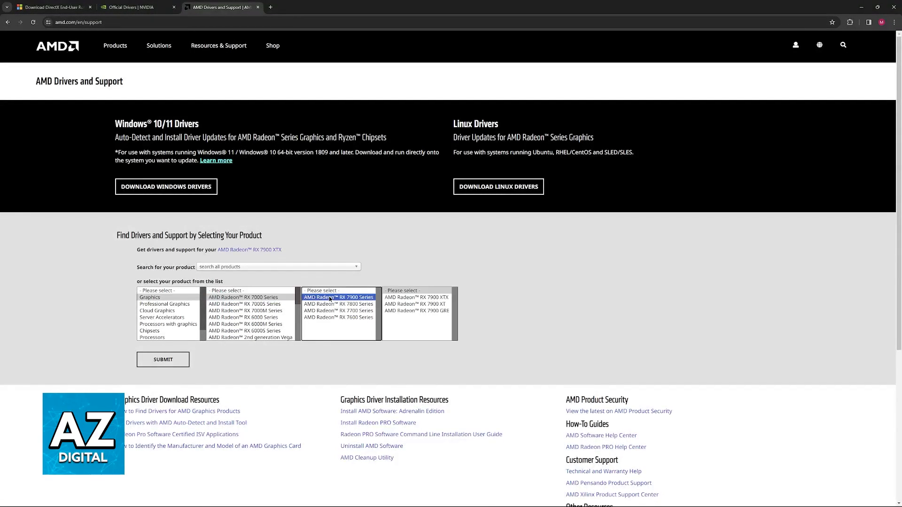
left_click(407, 298)
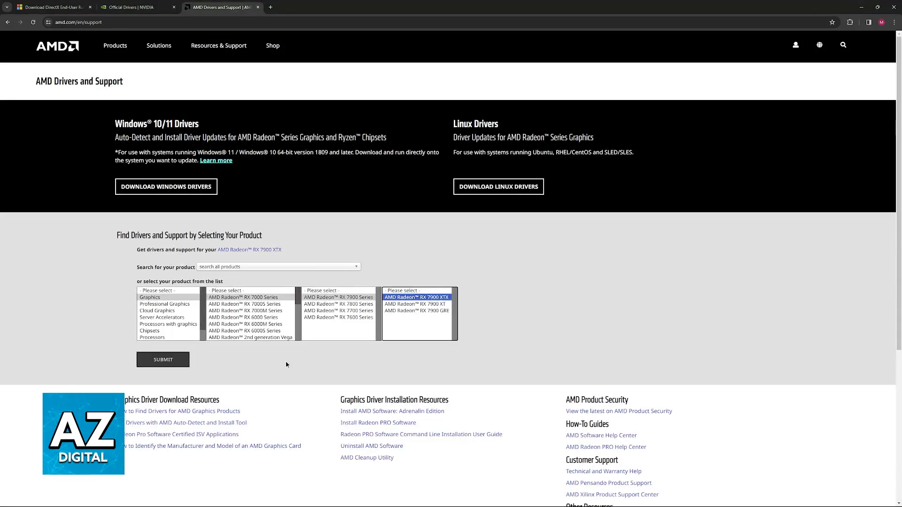
left_click(163, 359)
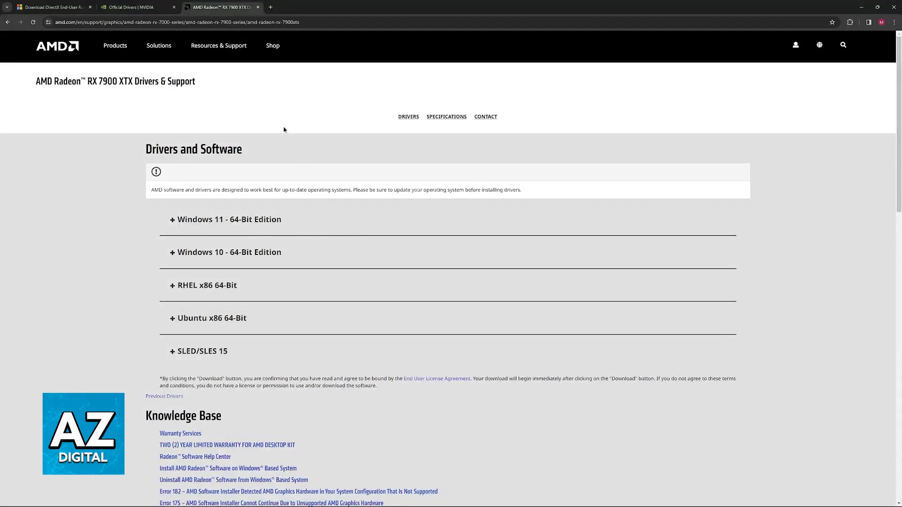
left_click(142, 8)
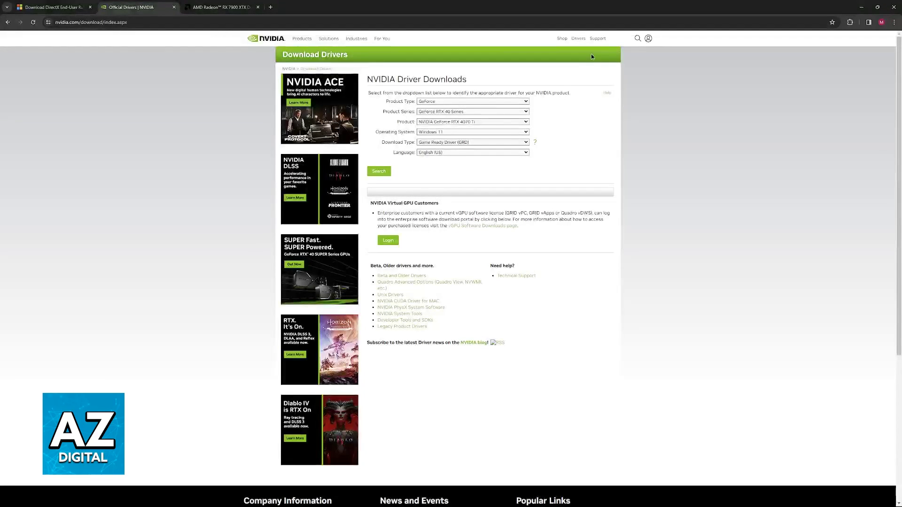
Pick GeForce RTX 40 Series and the graphics card product in NVIDIA's driver search
left_click(442, 112)
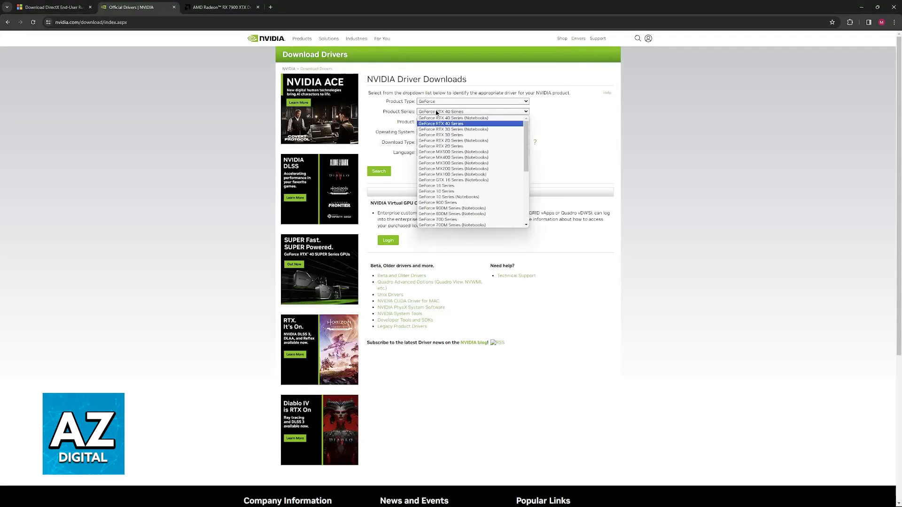
left_click(448, 123)
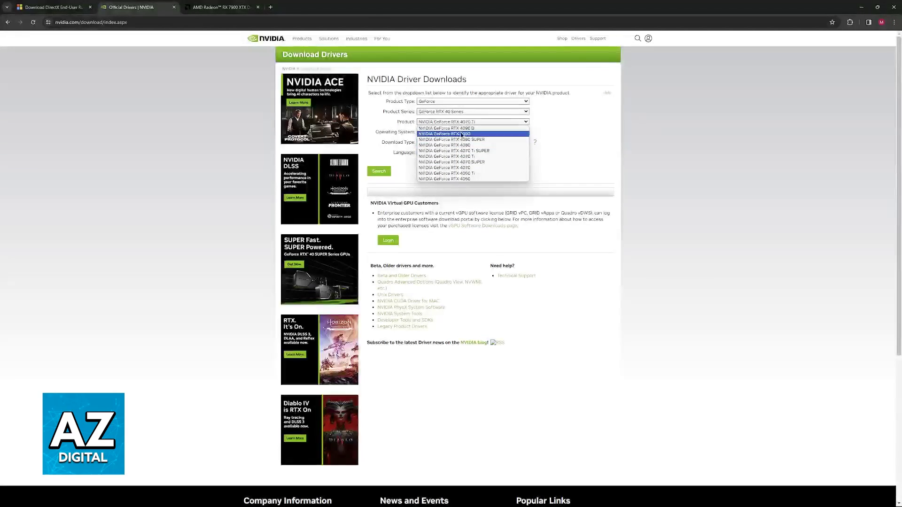
left_click(394, 133)
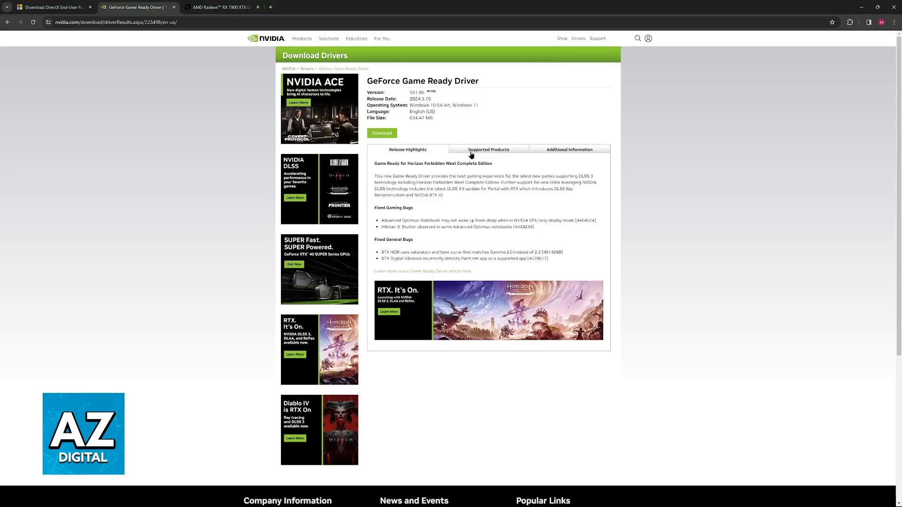